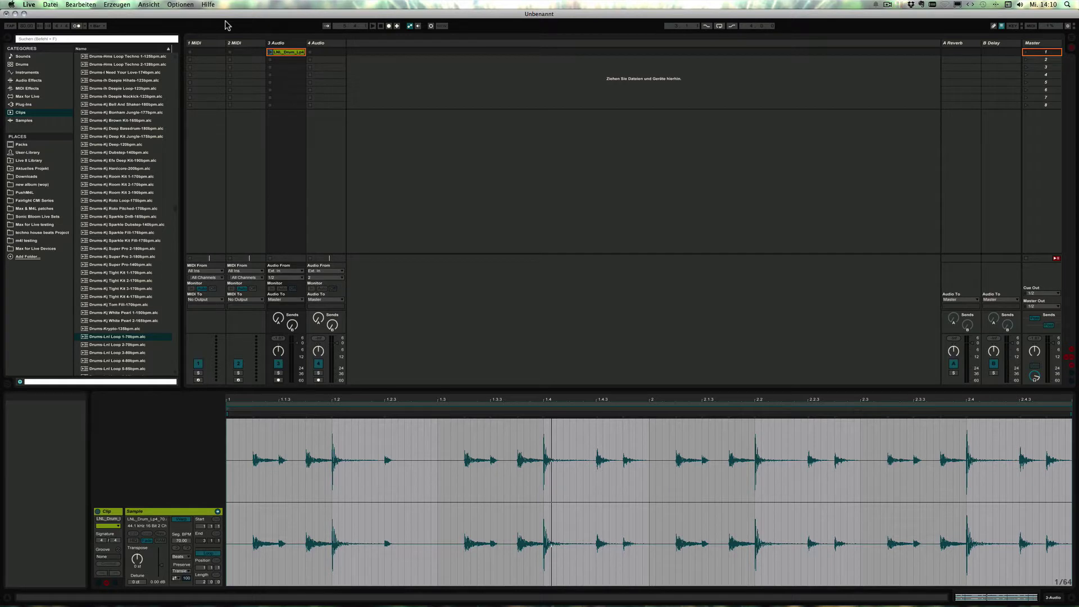
# - Review the global launch quantization choices and show the Launch settings of the drum loop clip
pyautogui.click(101, 26)
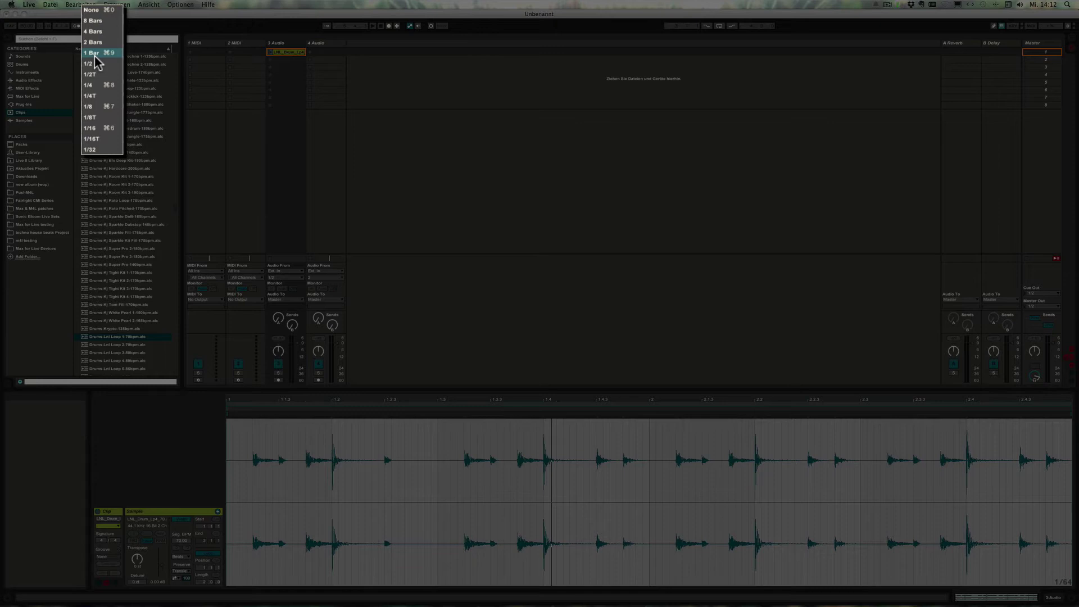
pyautogui.click(97, 22)
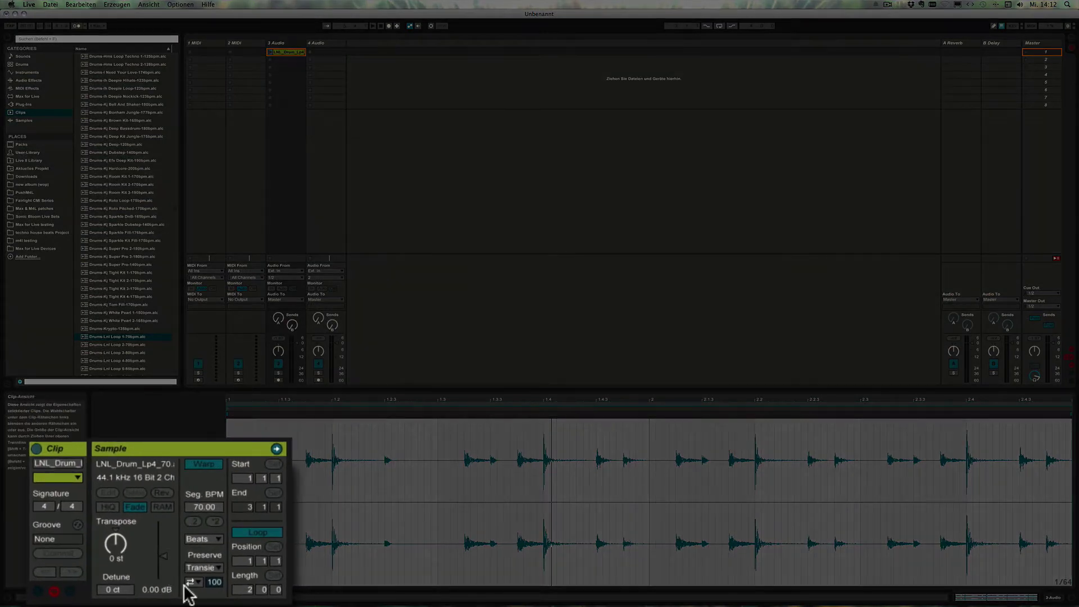
pyautogui.click(38, 592)
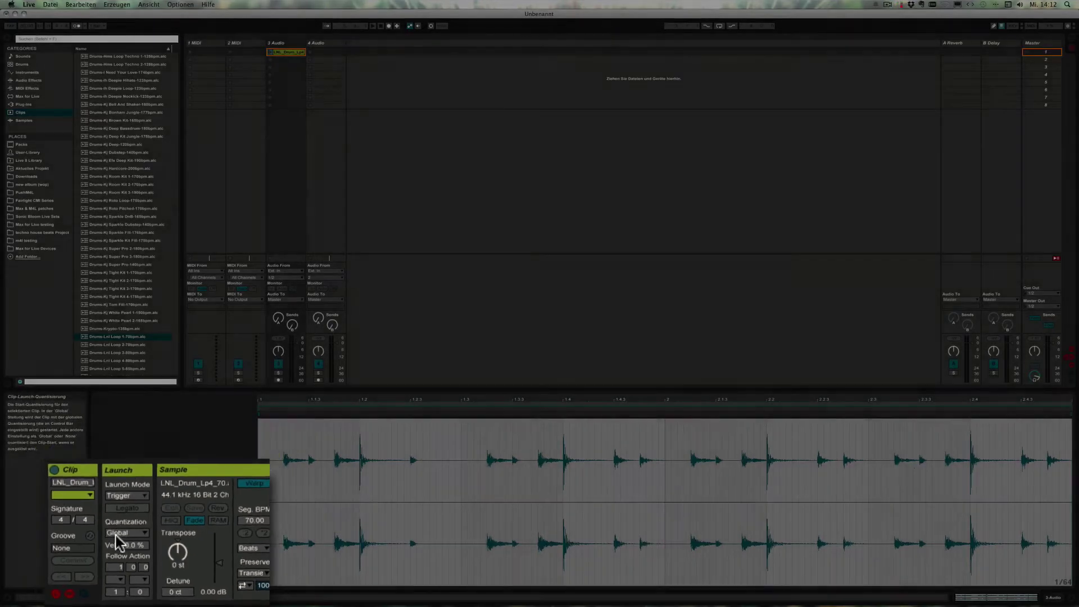
# - Check the default launch quantization choices in the Record/Warp/Launch preferences, keep Global, and close the preferences
pyautogui.press('super+comma')
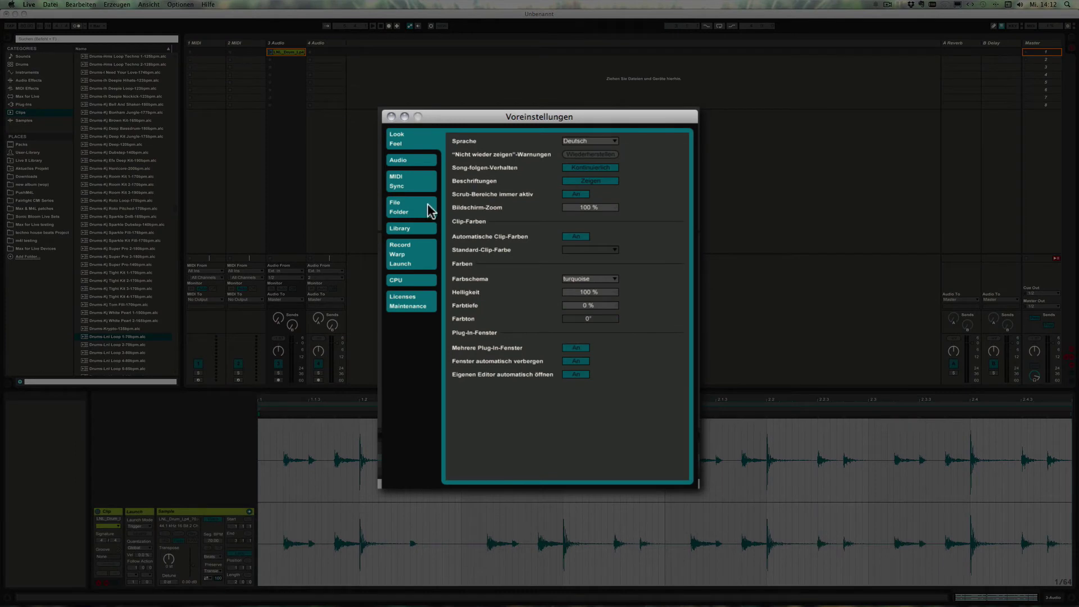
pyautogui.click(415, 256)
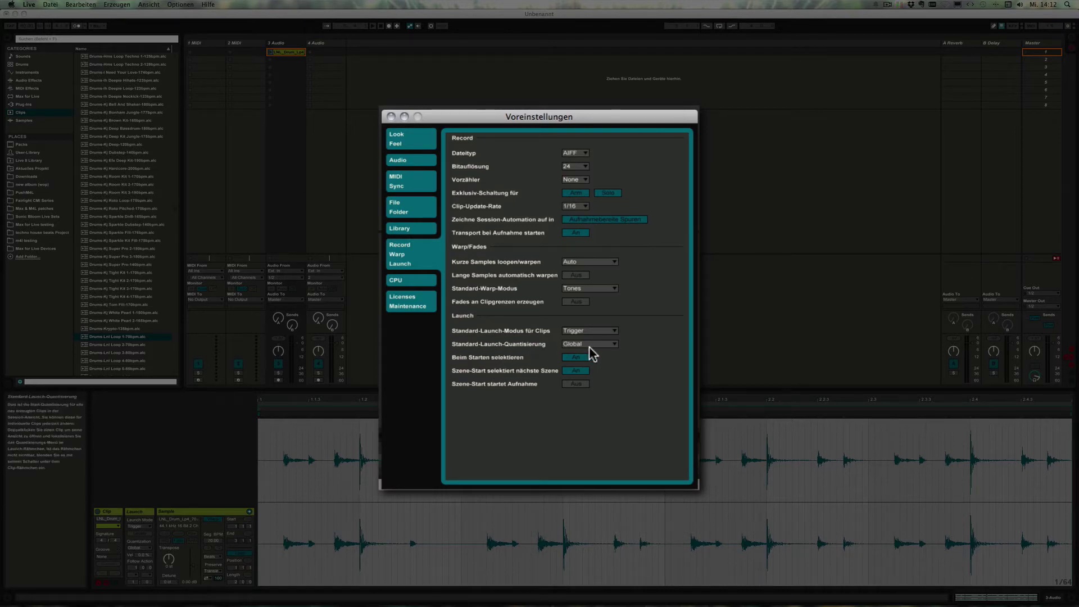
pyautogui.click(613, 347)
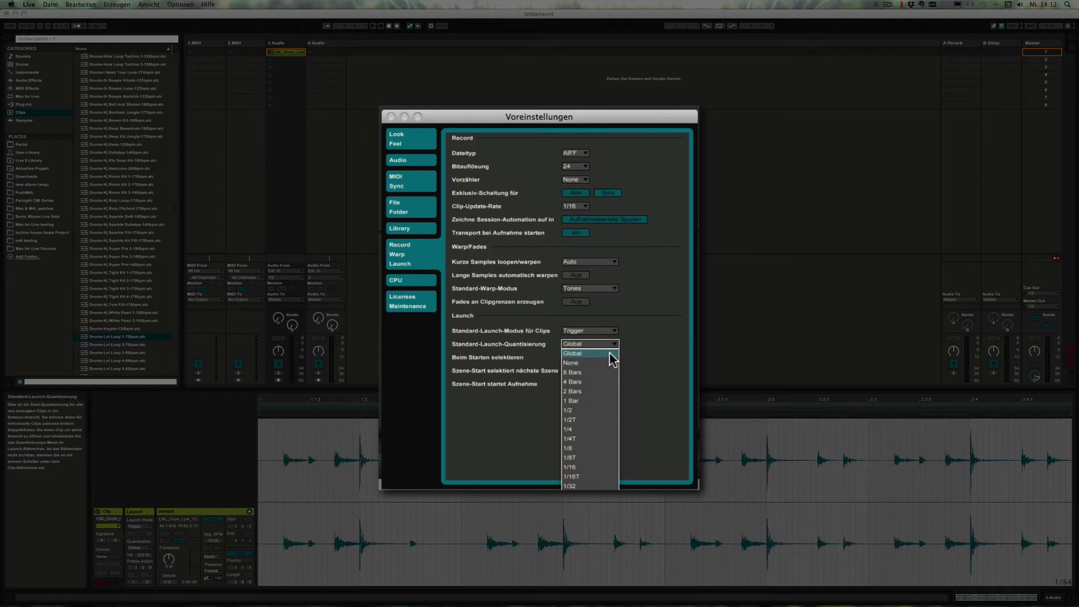
pyautogui.click(610, 354)
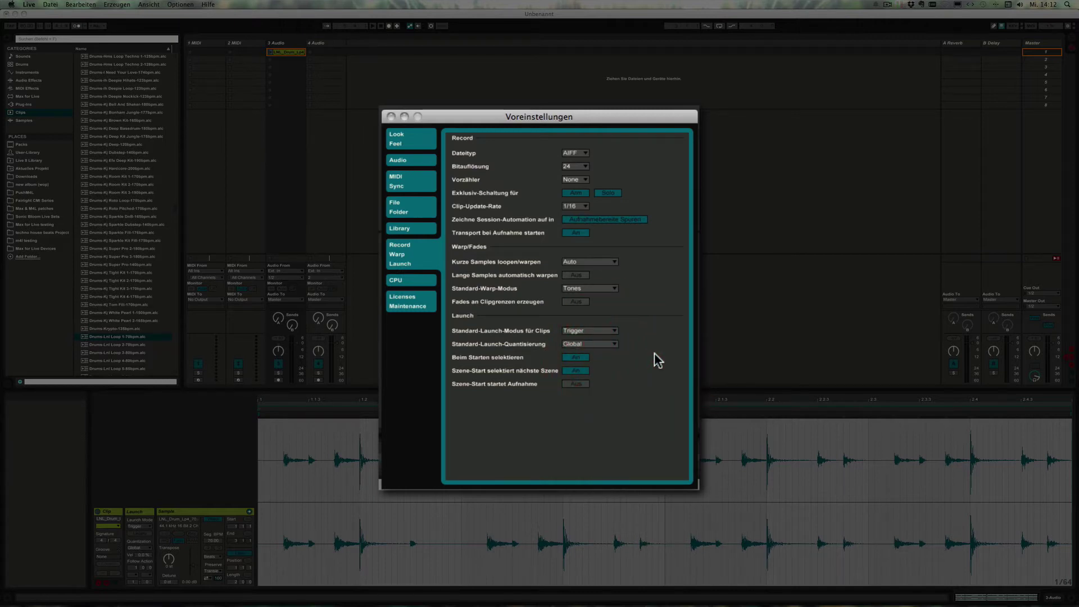
pyautogui.click(391, 116)
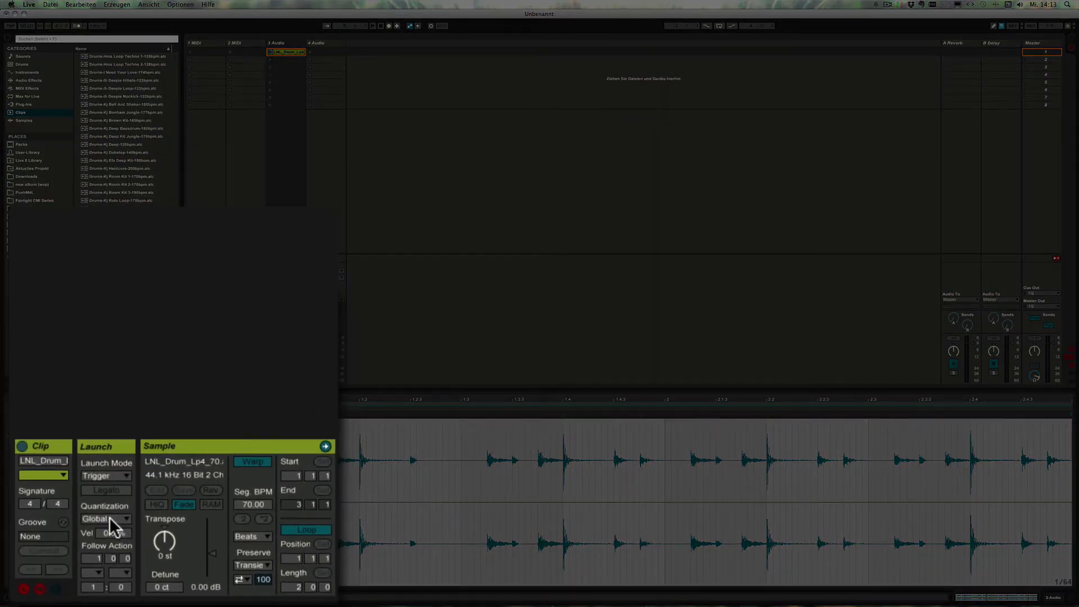
# - Examine the drum clip's own launch quantization choices and the available record quantization options
pyautogui.click(109, 517)
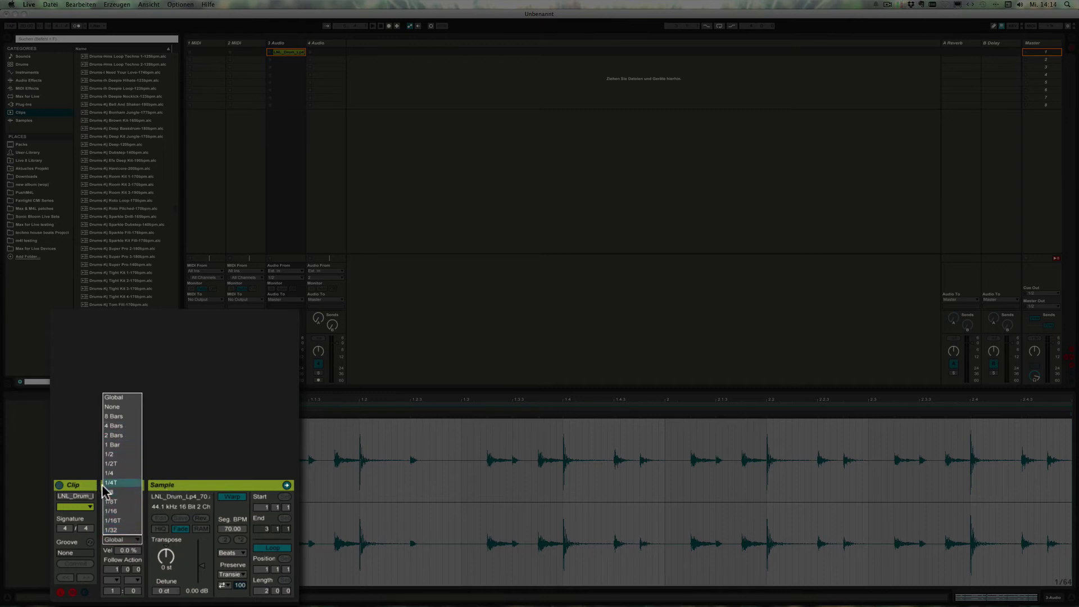
pyautogui.click(99, 485)
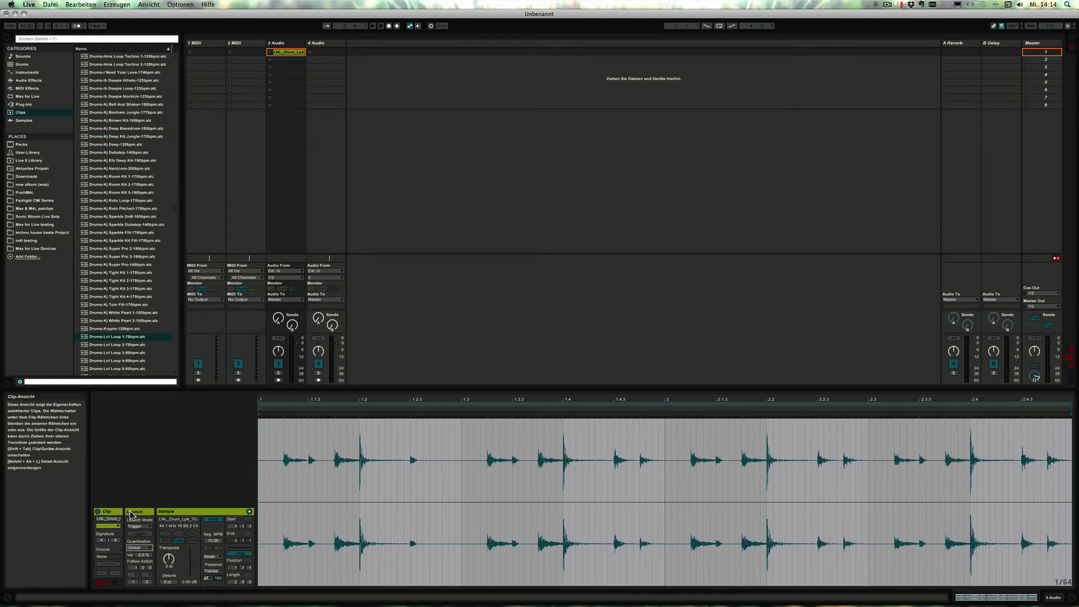
pyautogui.click(71, 5)
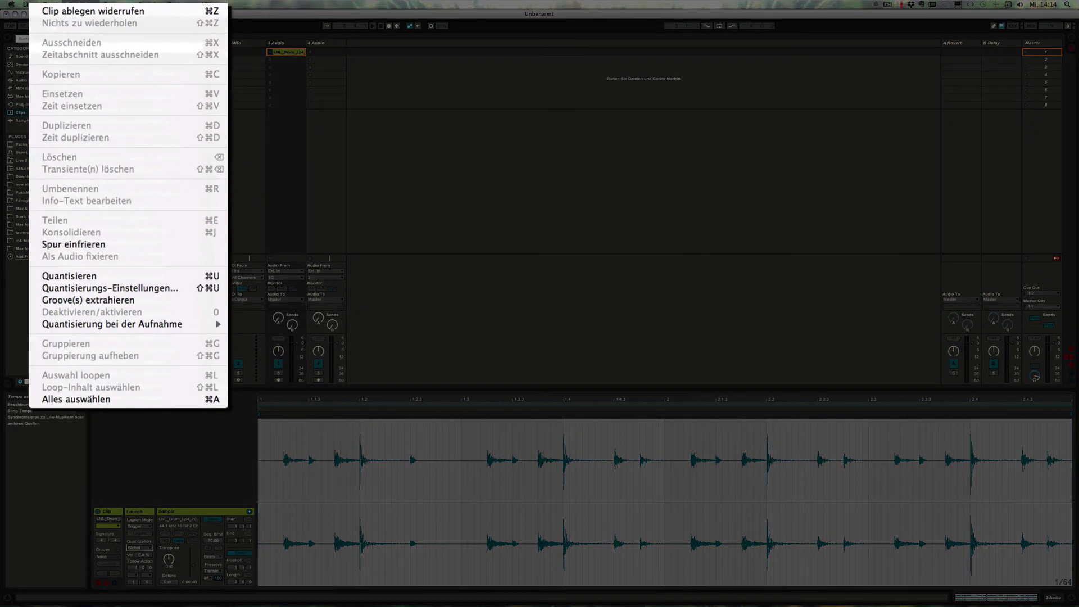
pyautogui.moveTo(123, 225)
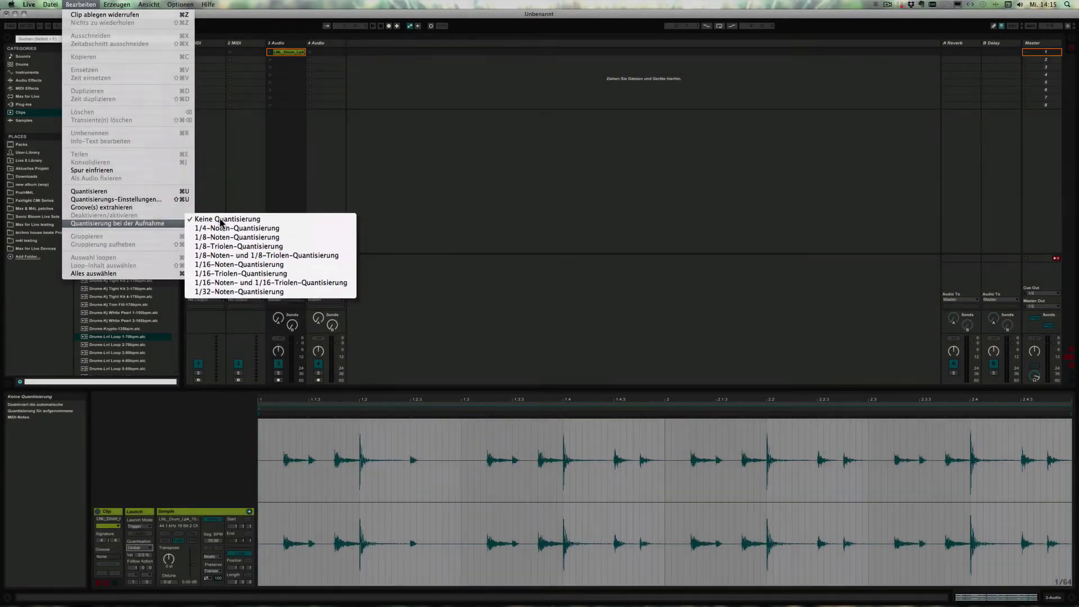
pyautogui.click(204, 207)
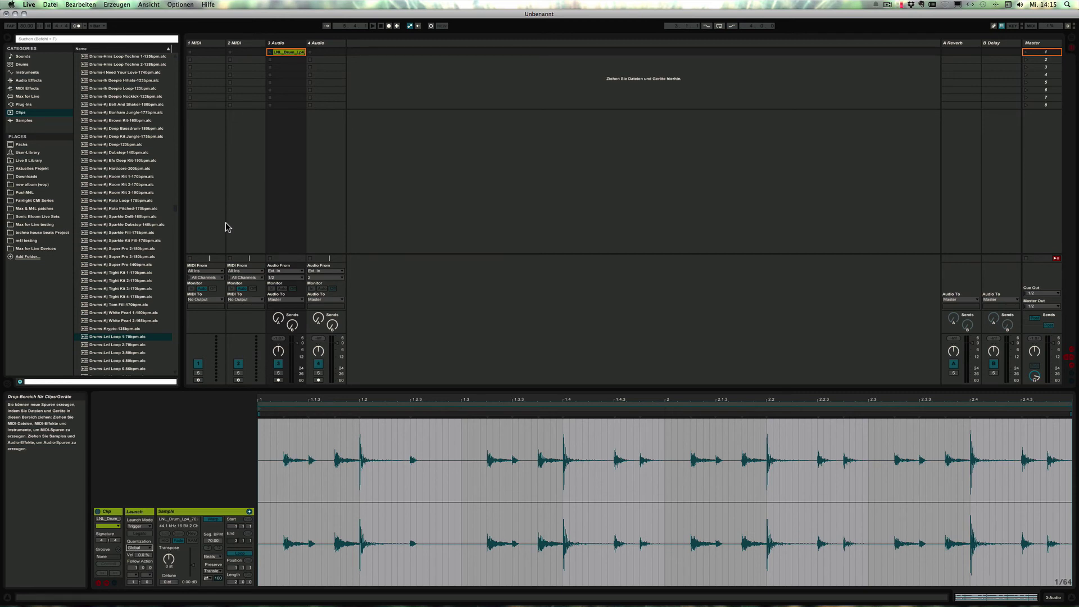
# - Arm track 1 MIDI for recording and set the record quantization to 1/8-Noten-Quantisierung
pyautogui.click(200, 44)
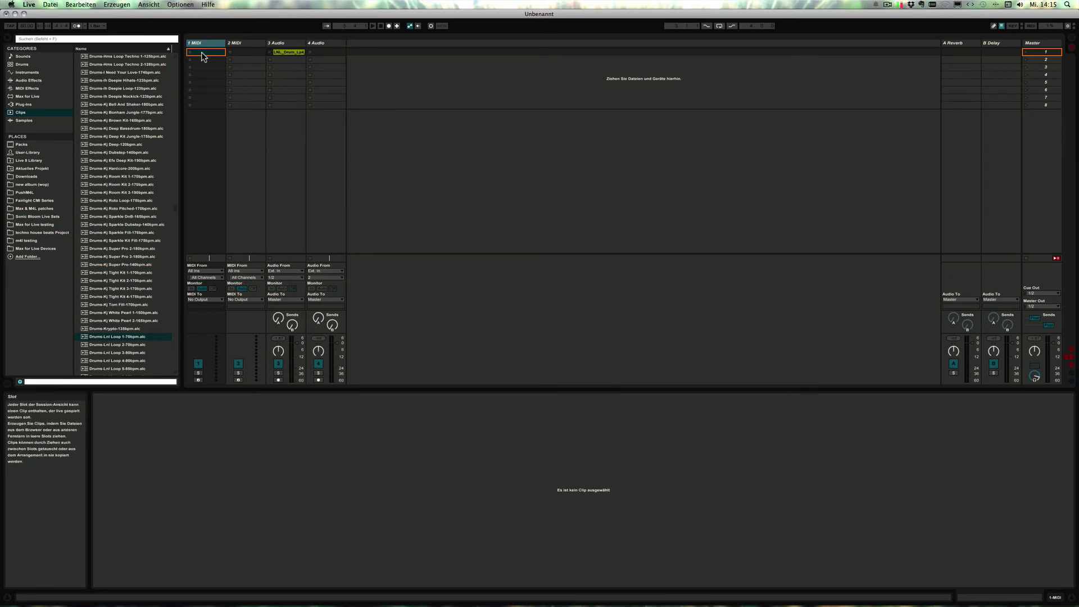
pyautogui.click(197, 380)
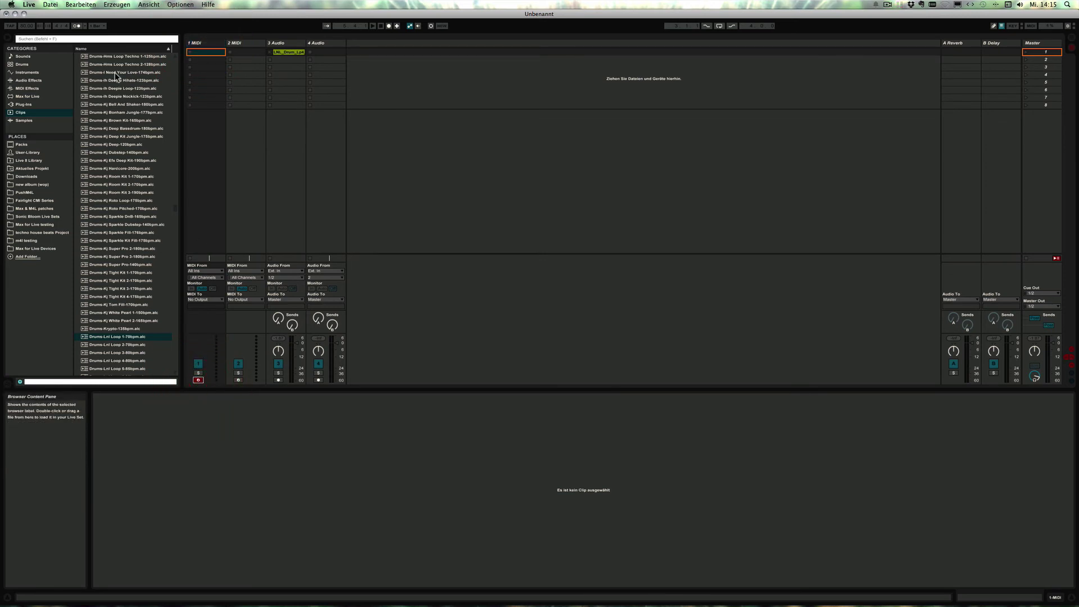
pyautogui.click(78, 4)
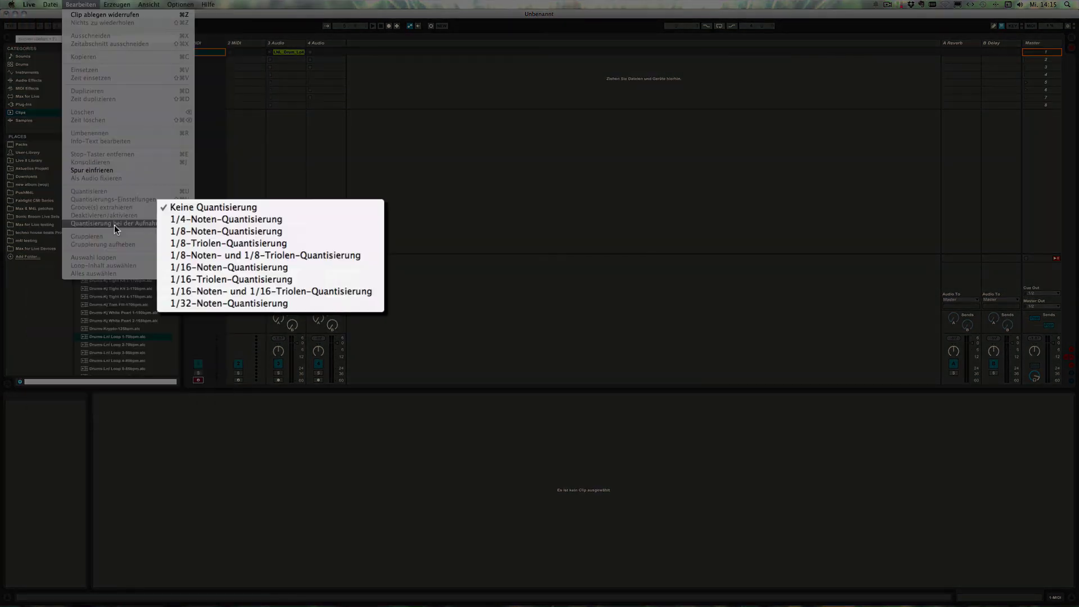
pyautogui.click(260, 232)
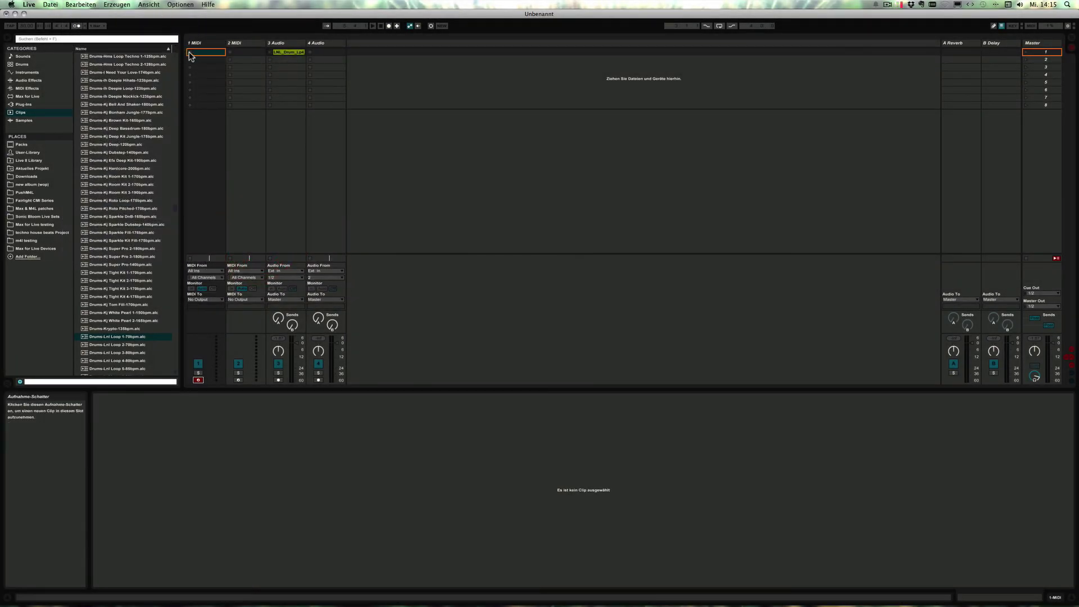
# - Record a MIDI clip in the first slot of track 1 MIDI, playing a melody between E3 and D4, and stop recording
pyautogui.click(191, 55)
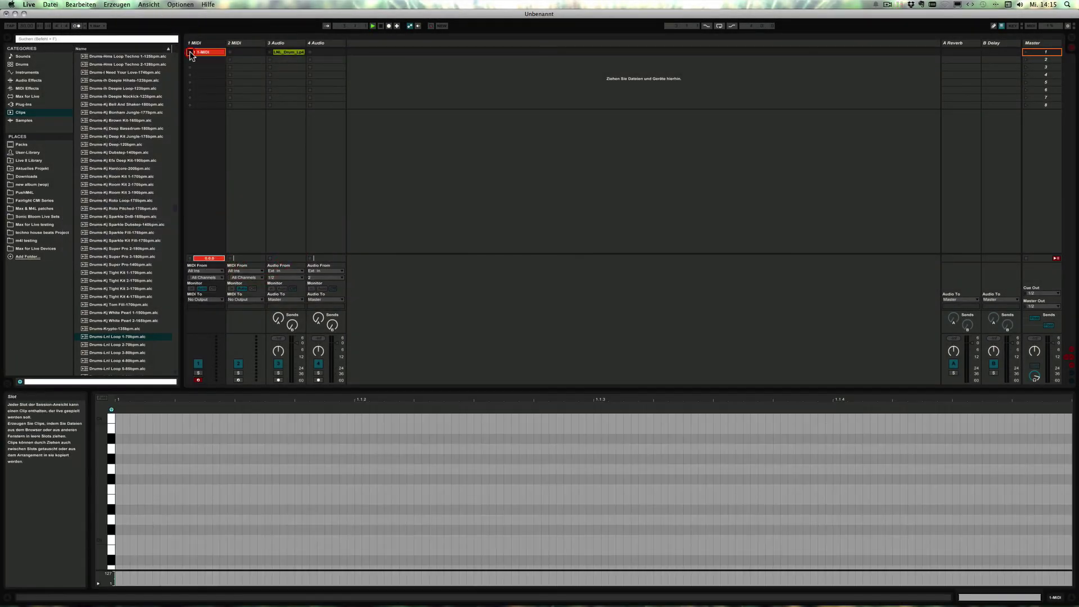
pyautogui.press('d')
pyautogui.press('g')
pyautogui.press('h')
pyautogui.press('k')
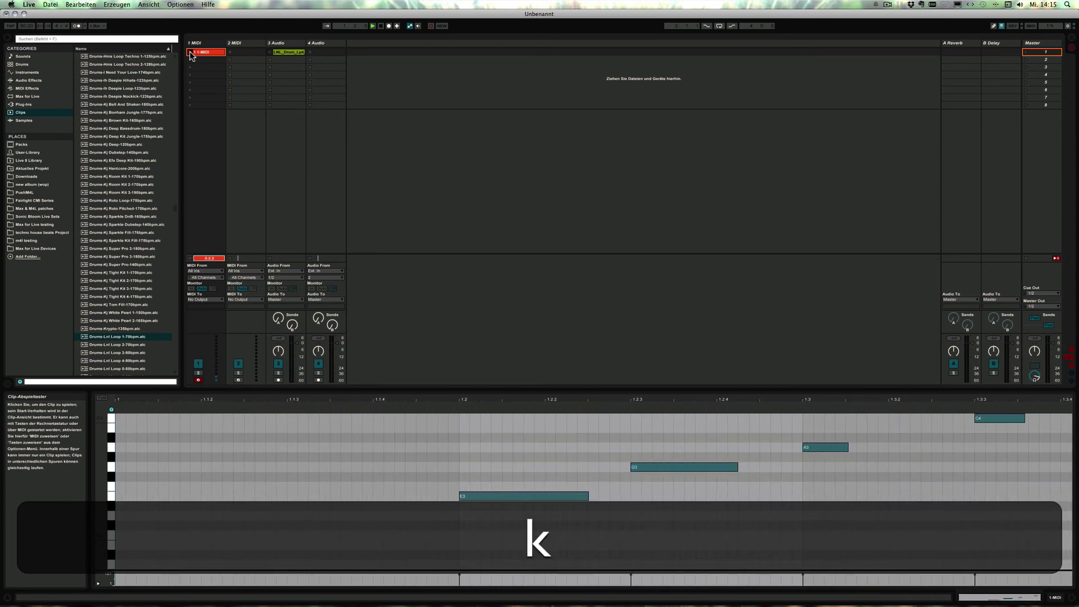
pyautogui.press('d')
pyautogui.press('d')
pyautogui.press('j')
pyautogui.press('g')
pyautogui.press('j')
pyautogui.press('g')
pyautogui.press('l')
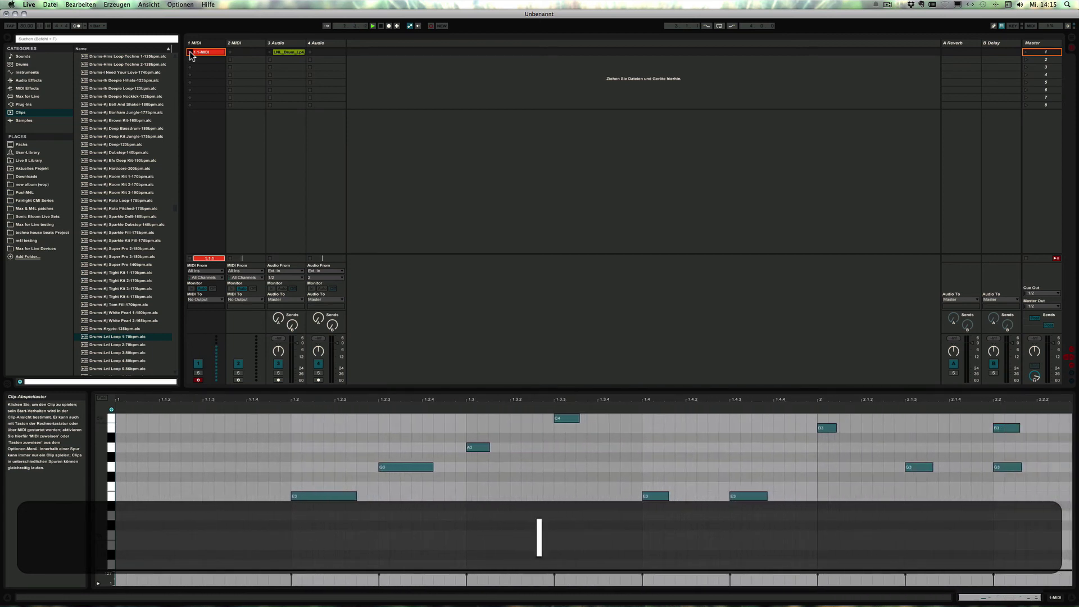
pyautogui.press('l')
pyautogui.press('g')
pyautogui.press('d')
pyautogui.press('h')
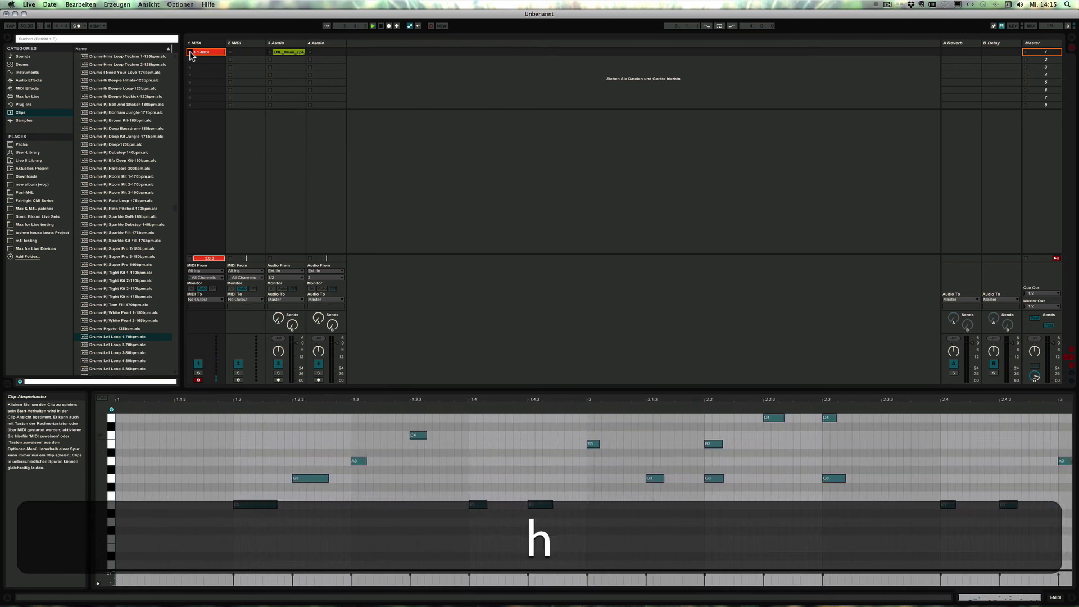
pyautogui.press('l')
pyautogui.press('space')
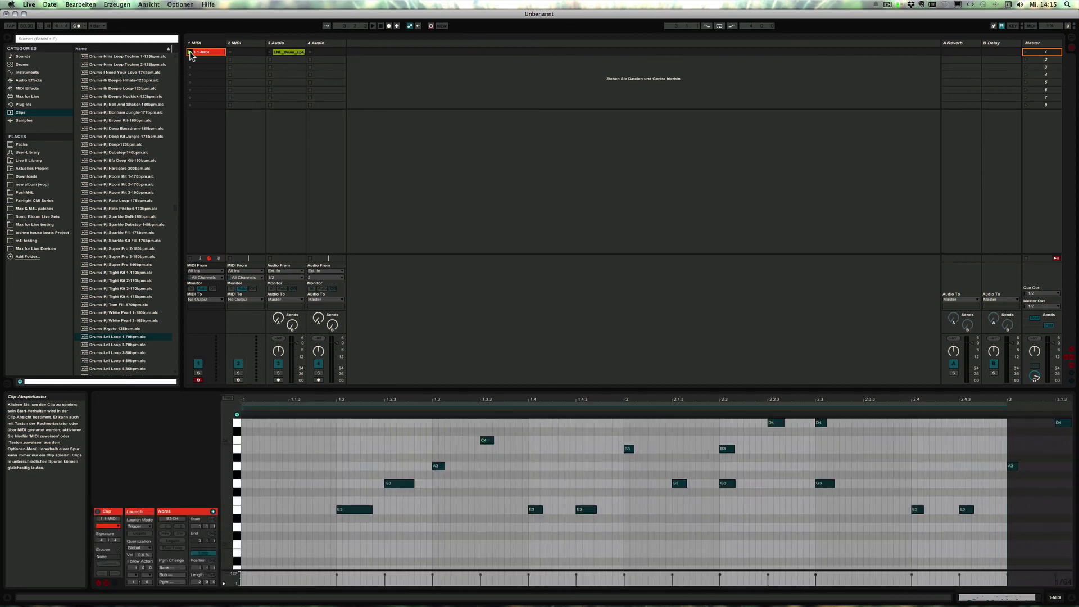
pyautogui.click(190, 52)
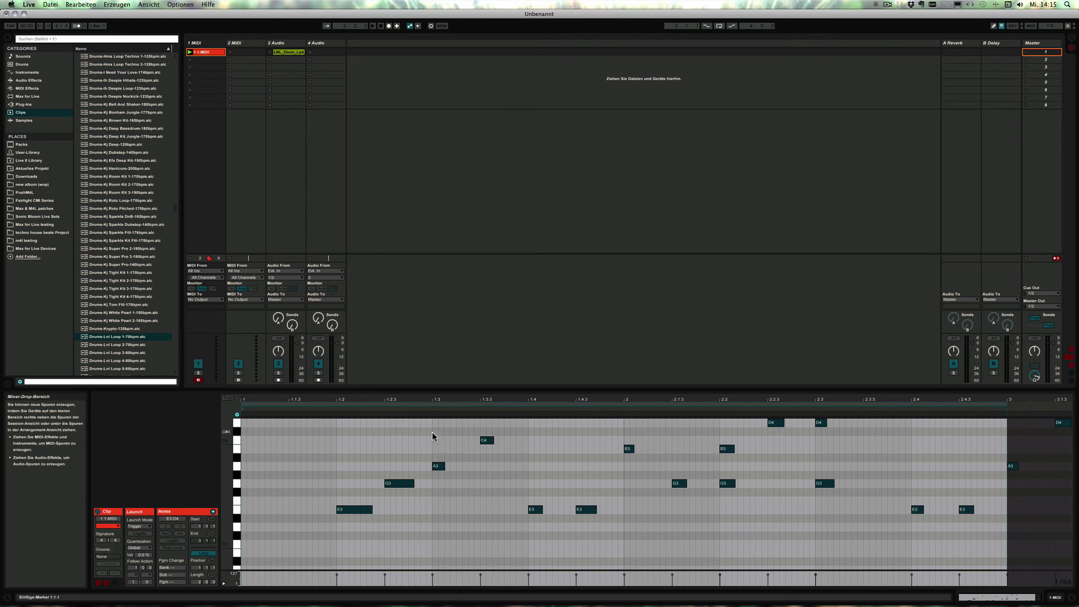